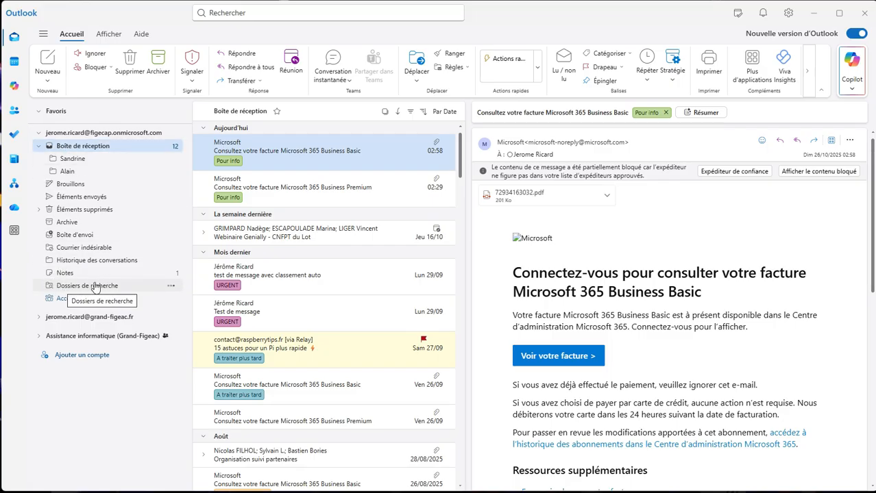
Step: Create a search folder of type Courrier classé named URGENT that gathers messages with the URGENT category
right_click(77, 288)
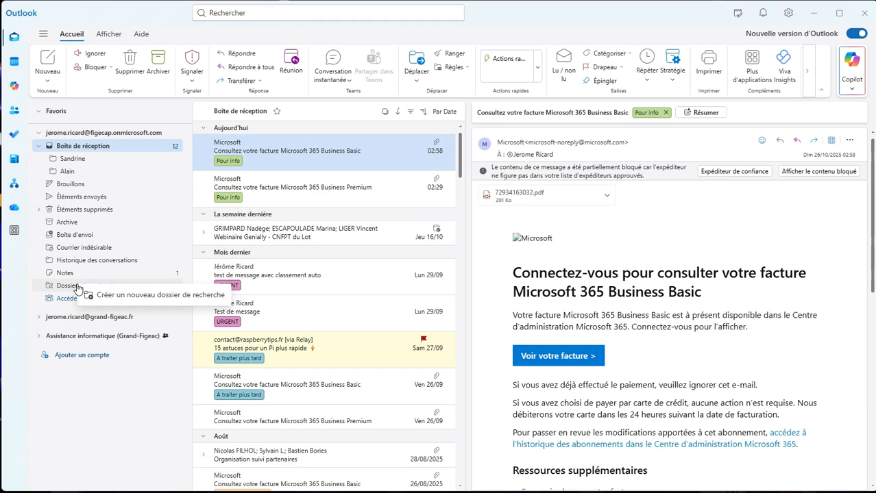
click(155, 300)
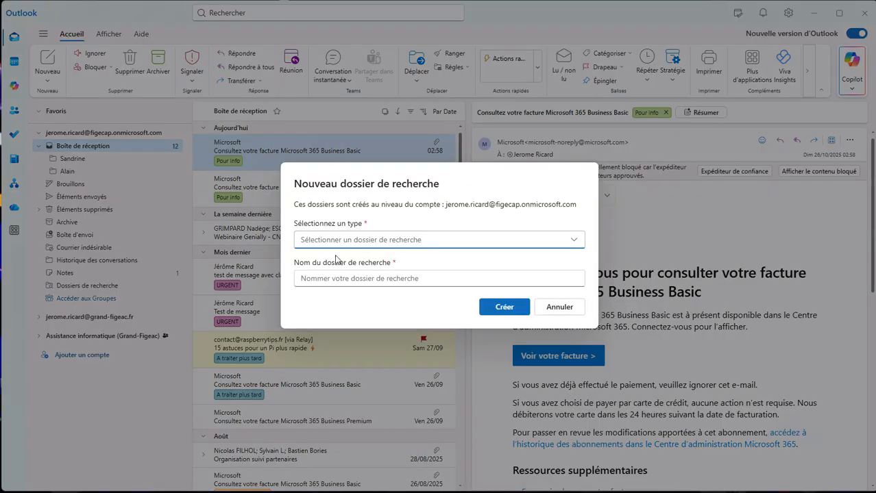
click(574, 241)
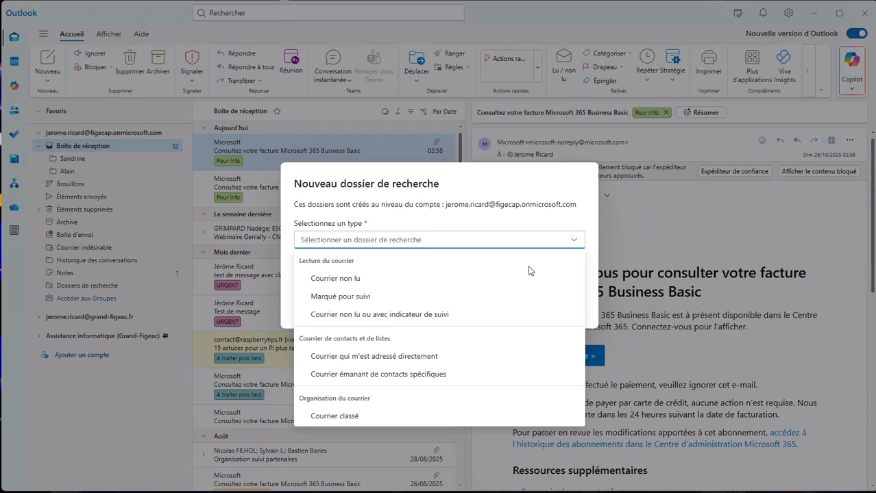
click(355, 418)
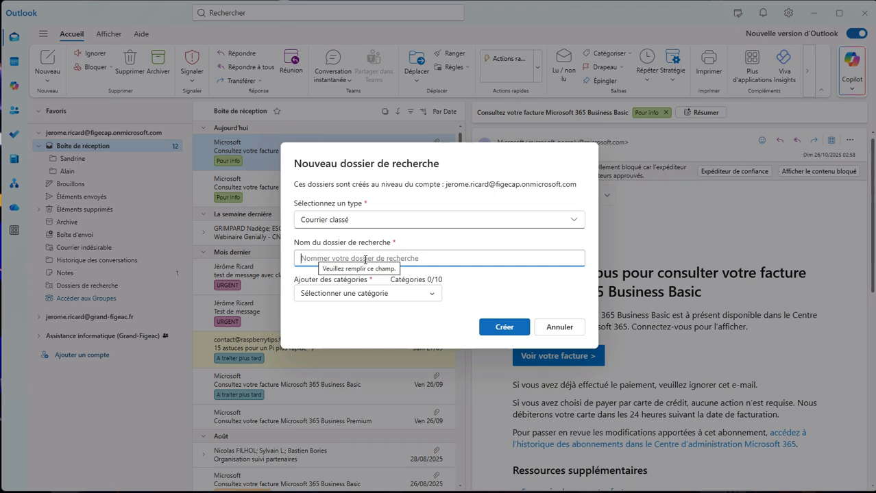
click(328, 260)
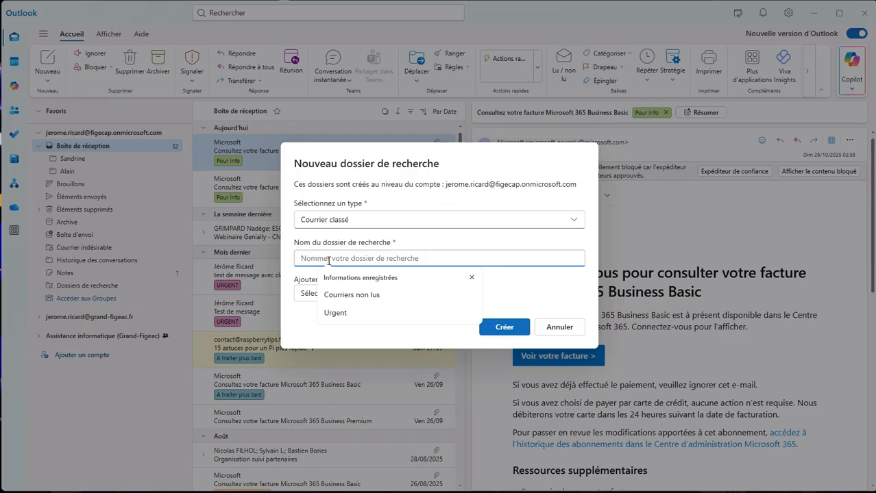
text(Urgent)
key(BackSpace)
key(BackSpace)
text(RGENT)
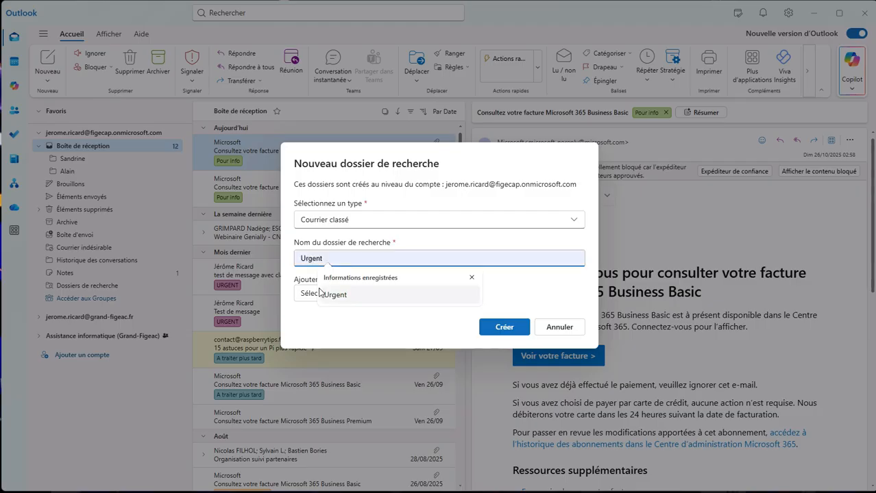
click(317, 300)
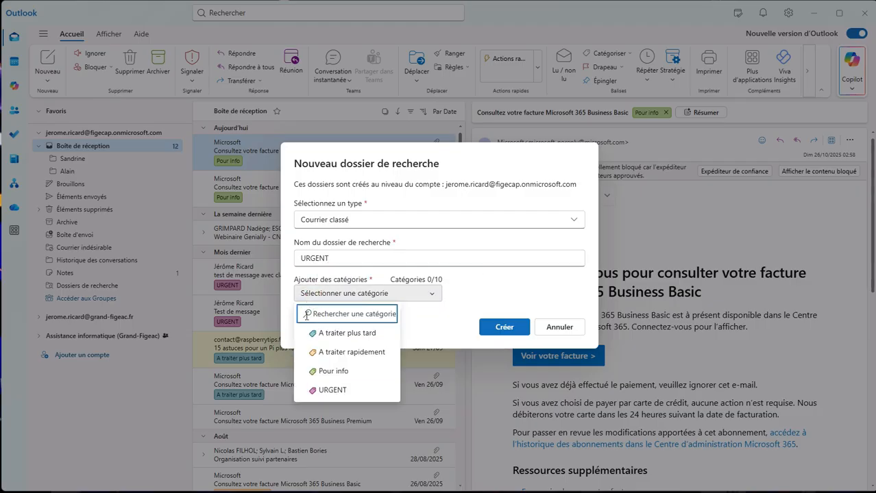
click(336, 392)
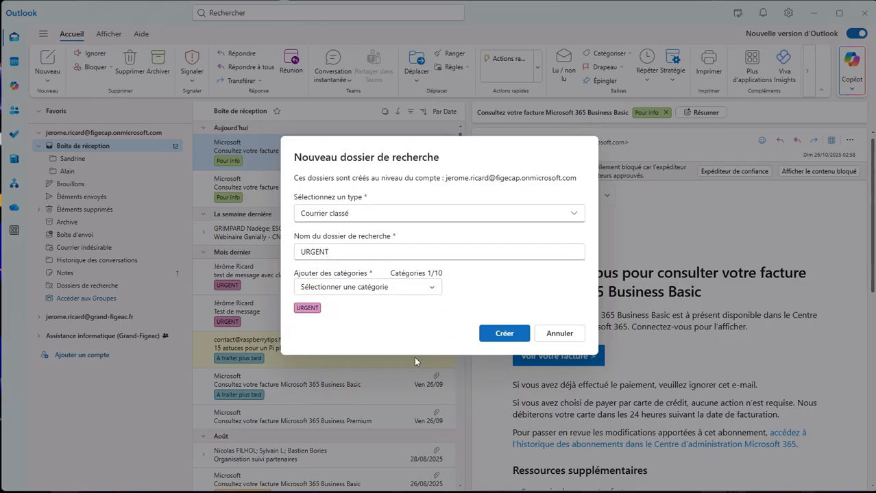
click(515, 335)
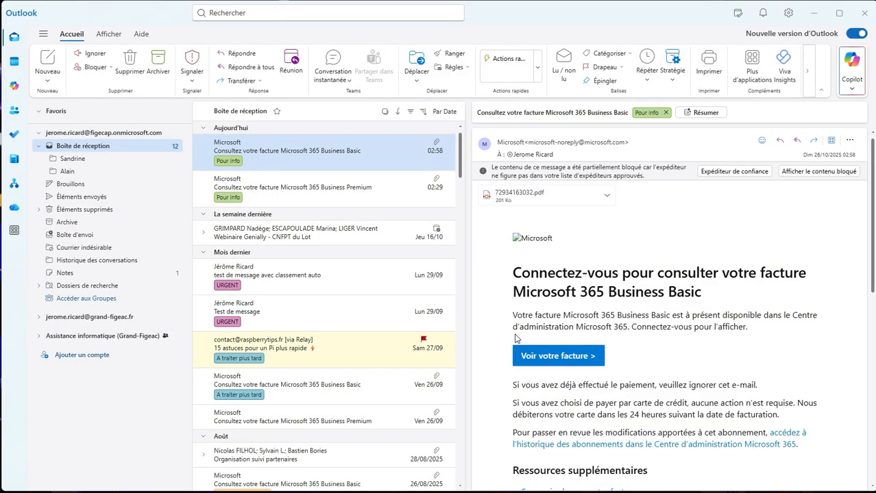
Step: Open the URGENT folder under Dossiers de recherche and add it to the favourites
click(38, 286)
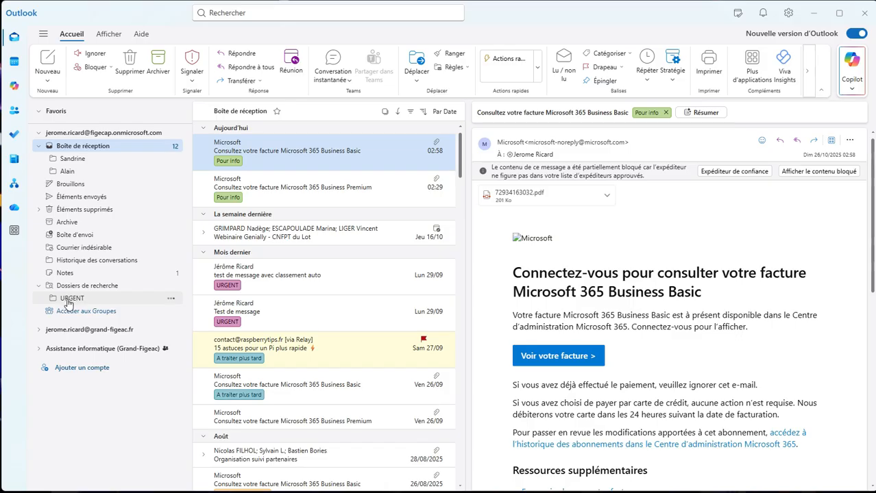
click(72, 301)
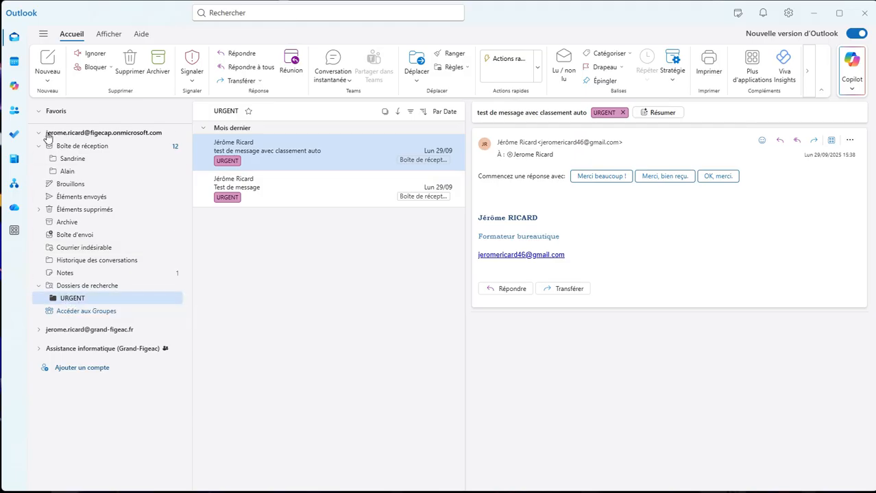
click(72, 295)
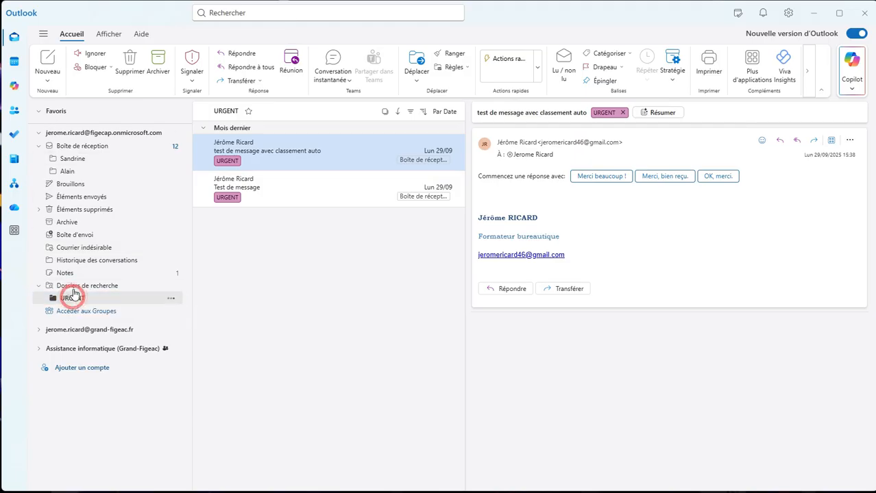
click(173, 299)
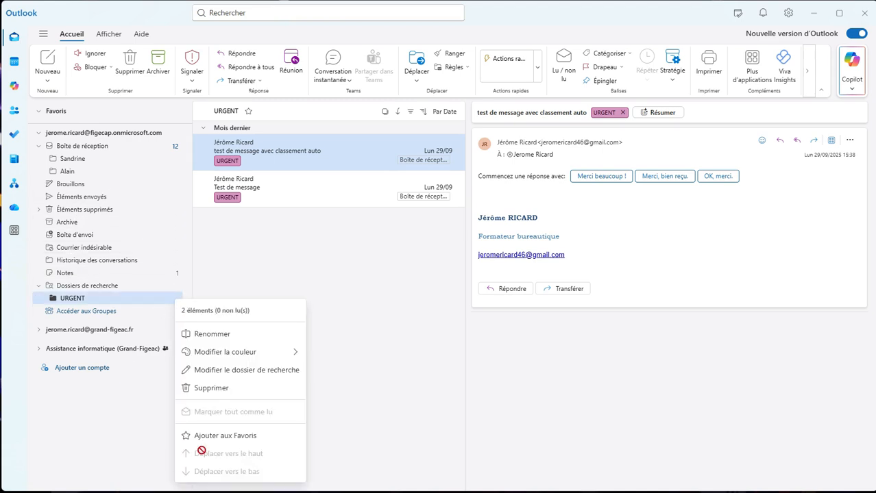
click(218, 440)
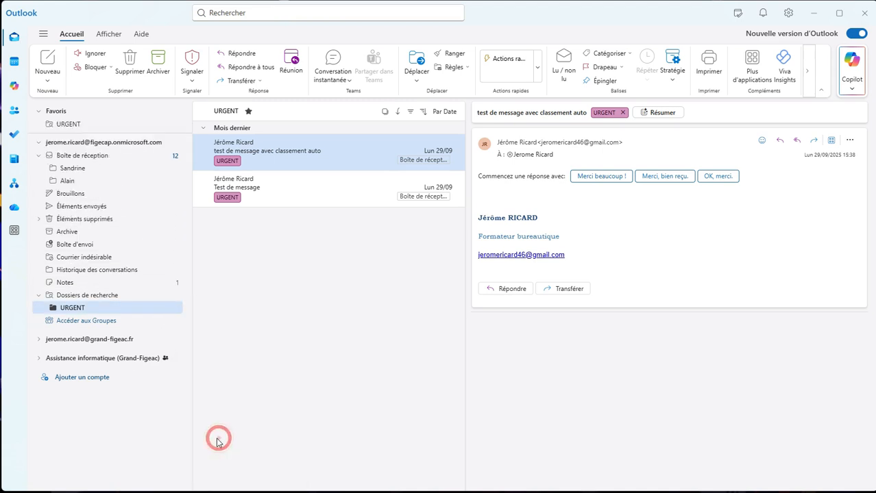
Step: View the URGENT favourite and the inbox alternately to compare their messages, ending in the inbox
click(62, 126)
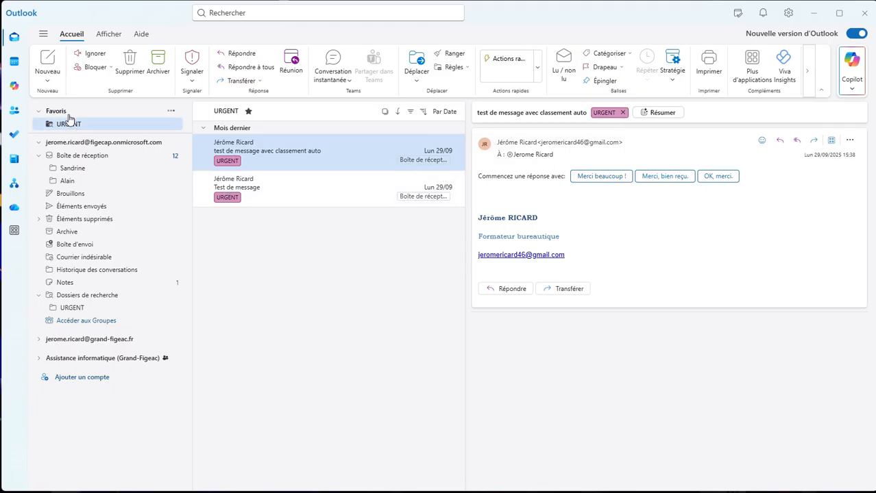
click(77, 157)
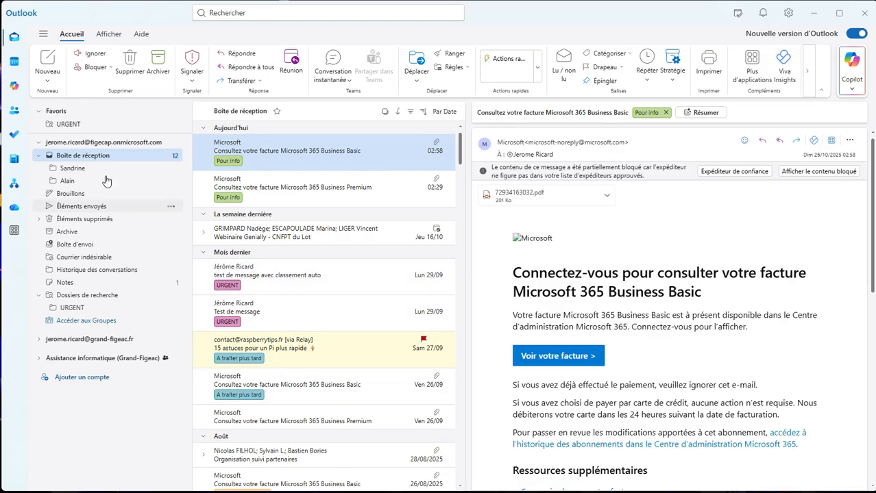
click(67, 126)
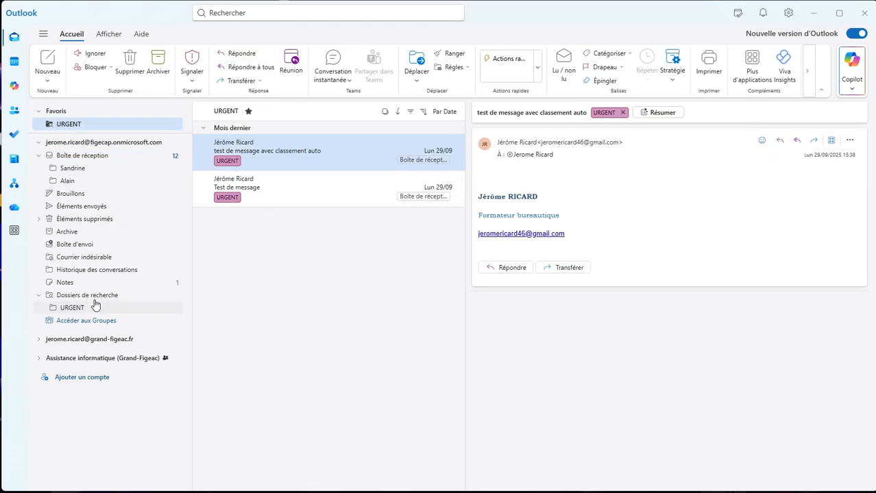
click(88, 157)
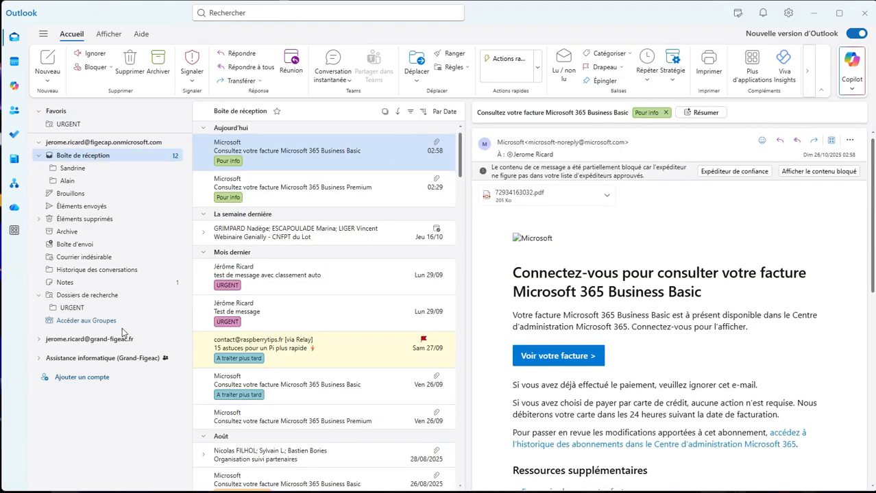
Step: Create a Courrier classé search folder named Pour info for the Pour info category and add it to the favourites
right_click(97, 297)
click(149, 304)
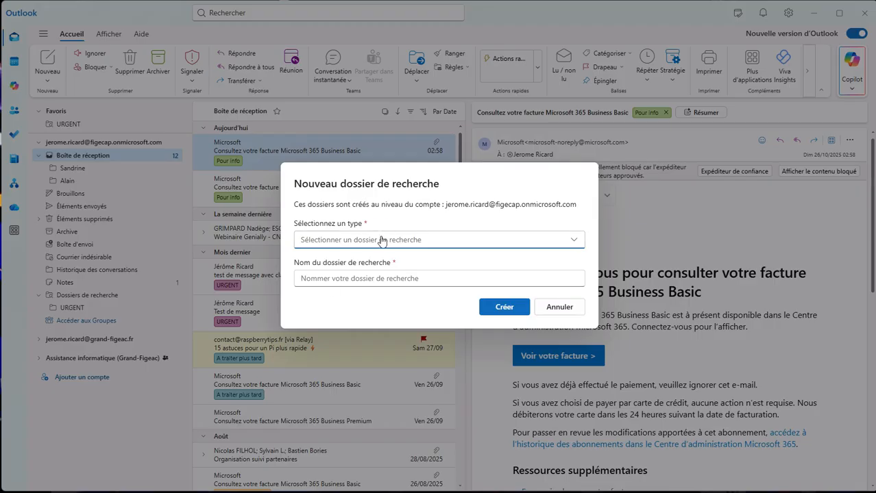
click(381, 240)
click(340, 418)
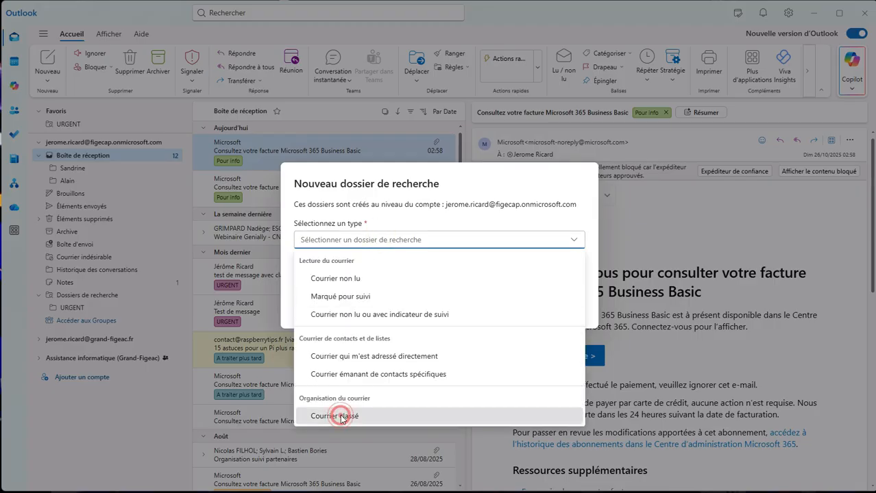
click(316, 257)
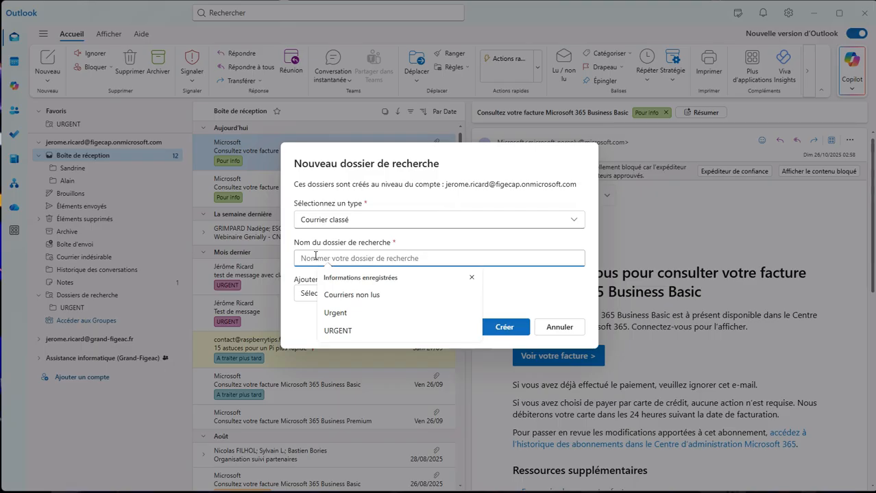
text(Pour info)
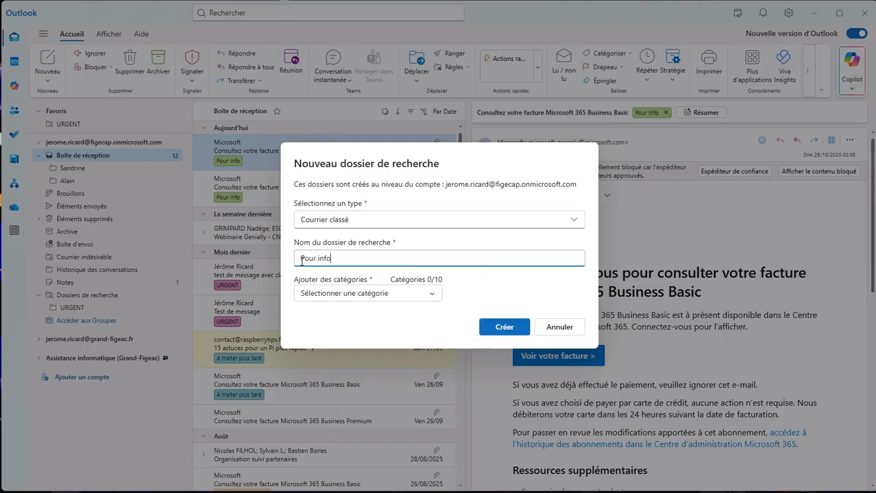
click(346, 295)
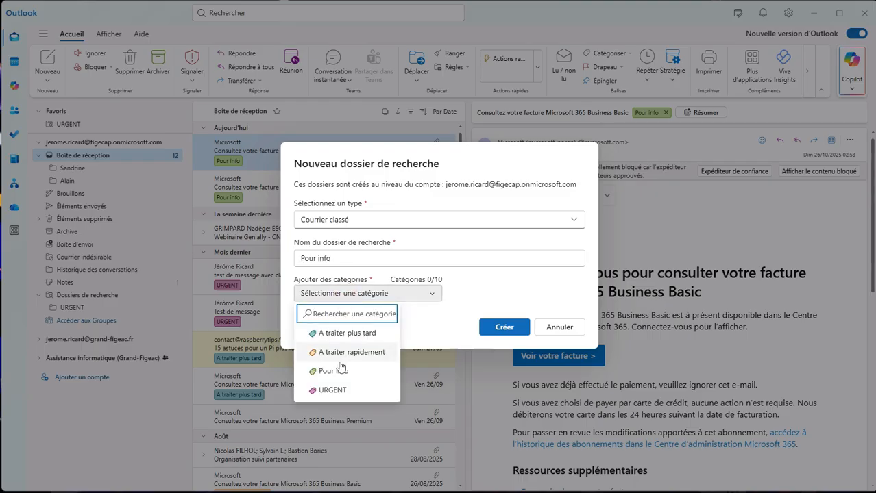
click(342, 370)
click(505, 336)
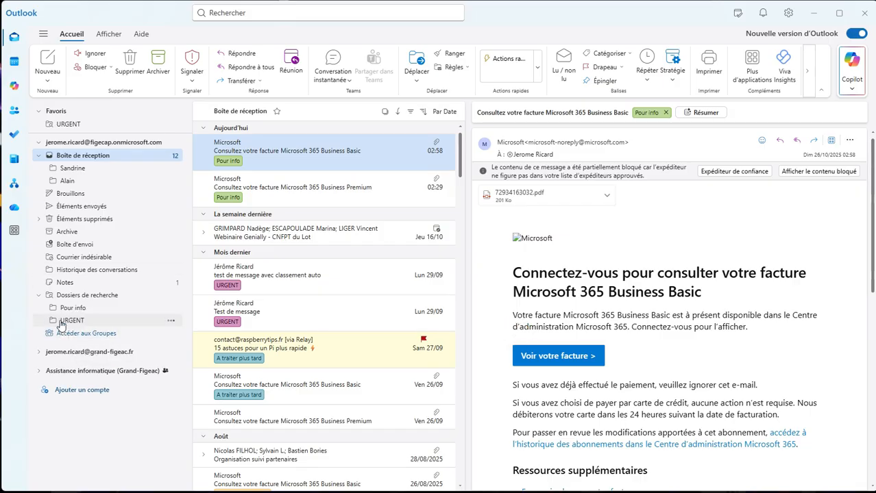
click(171, 309)
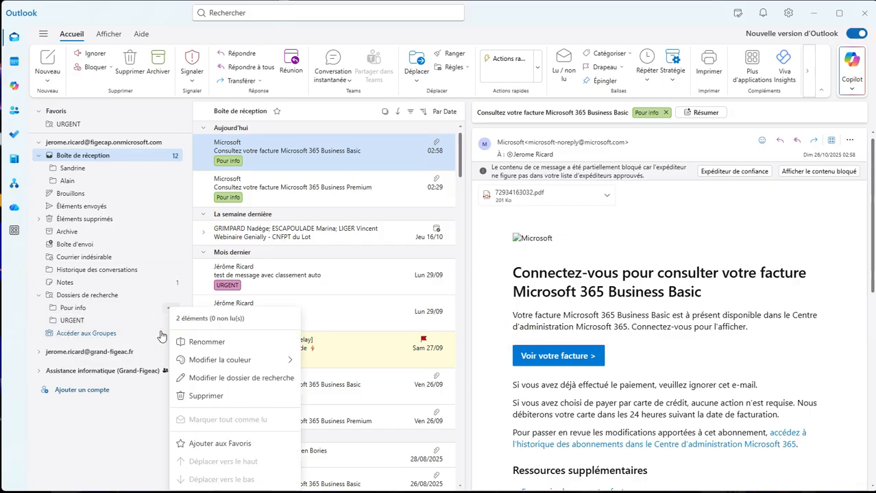
click(228, 444)
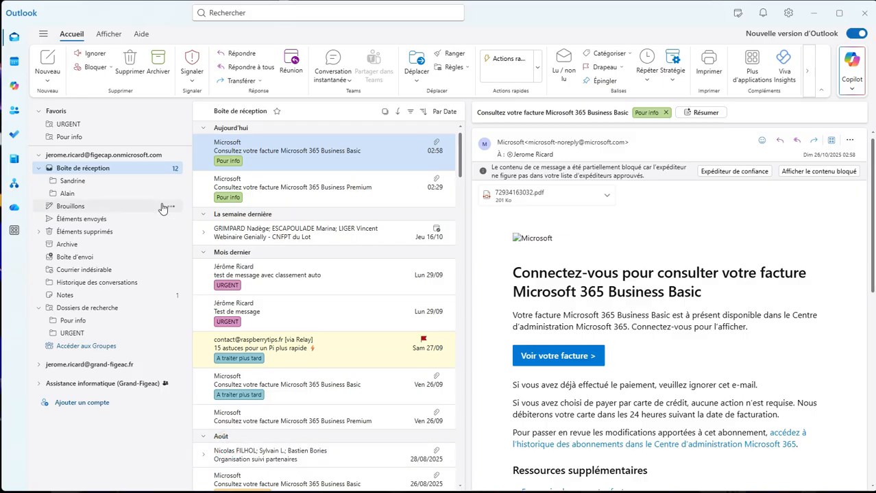
Step: Create a Courrier classé search folder named "A traire rapidement" for the A traiter rapidement category
right_click(79, 312)
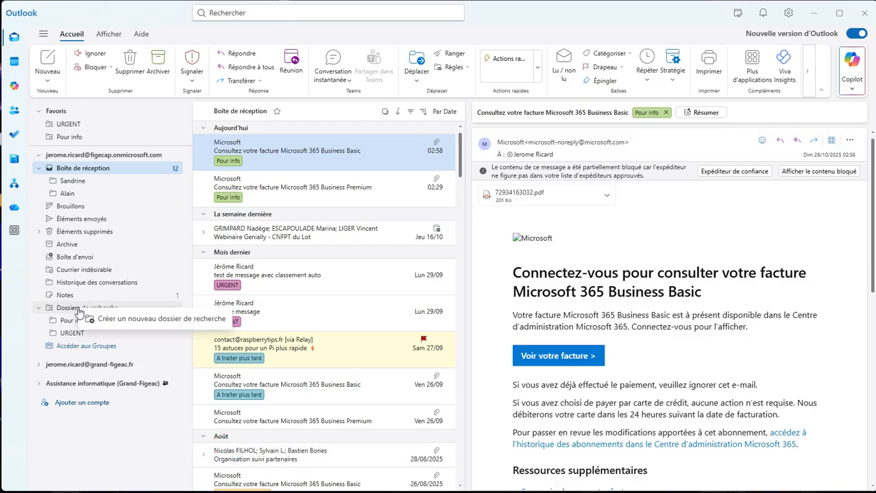
click(96, 321)
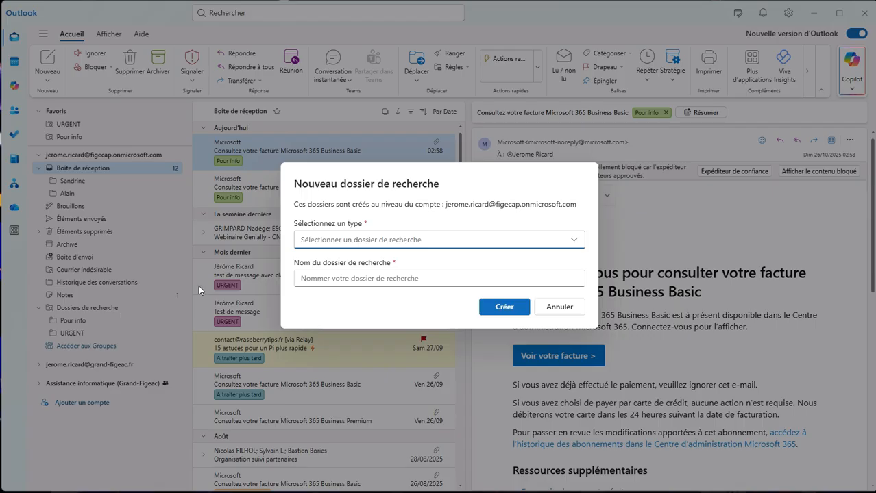
click(373, 240)
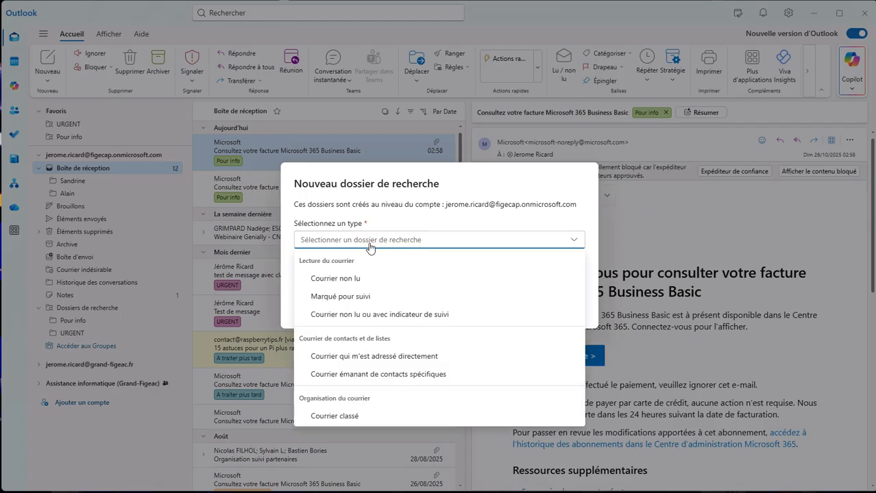
click(346, 423)
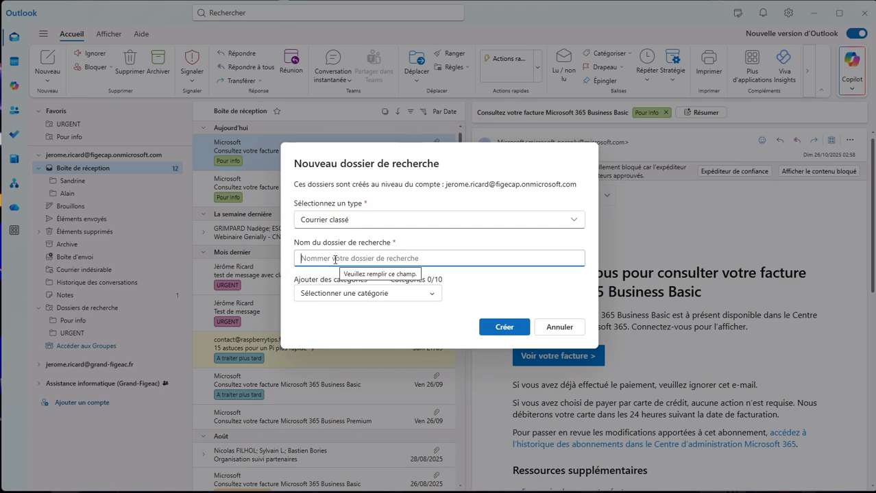
text(A traiter)
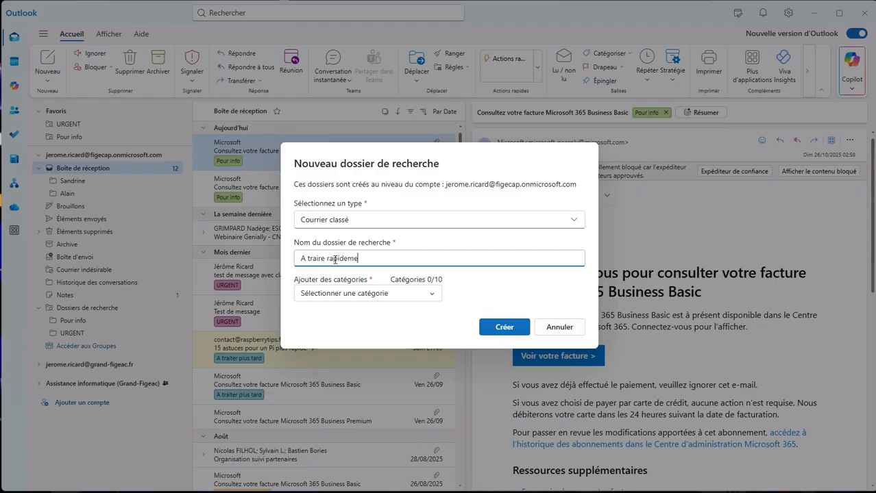
click(370, 293)
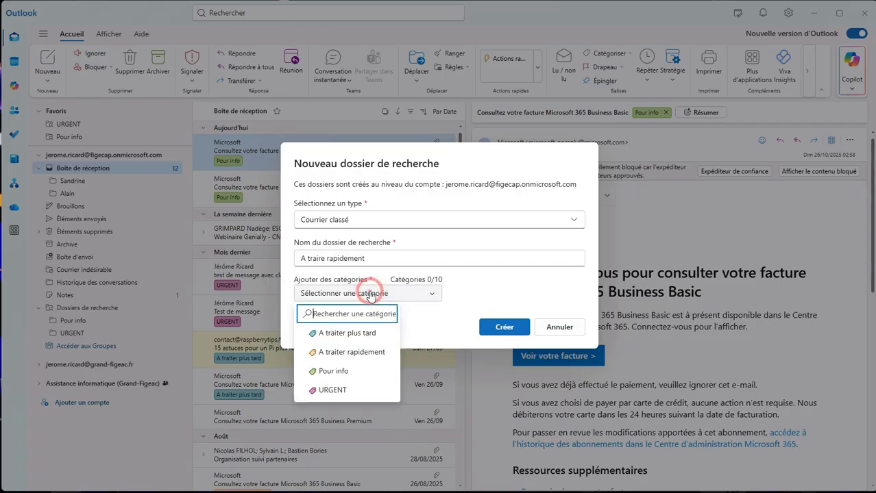
click(350, 352)
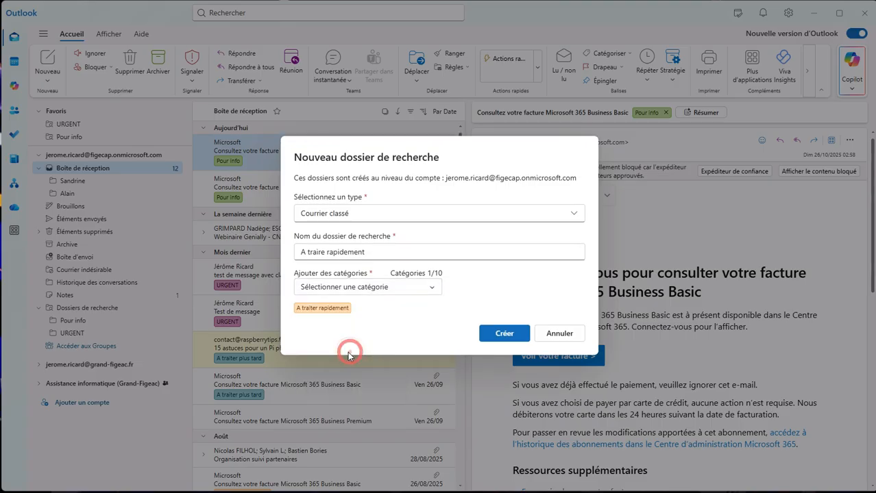
click(506, 333)
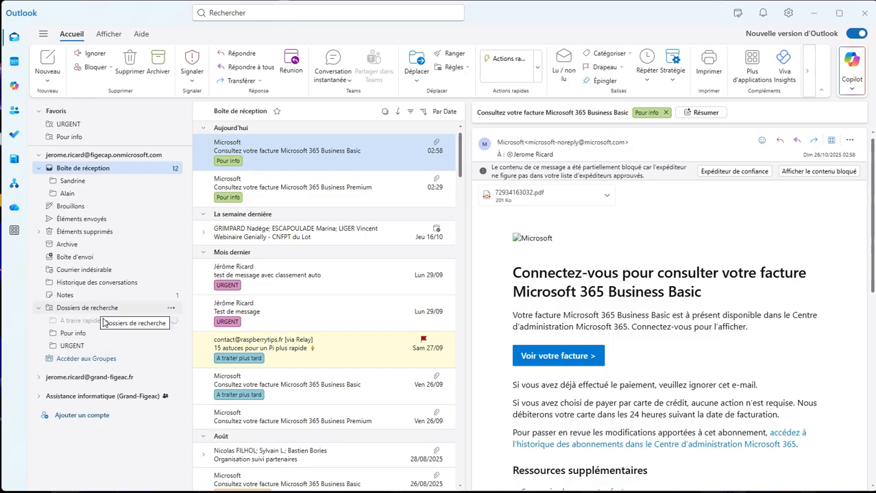
Step: Create a Courrier classé search folder named "A traiter plus tard" for the A traiter plus tard category and add it to the favourites
right_click(88, 309)
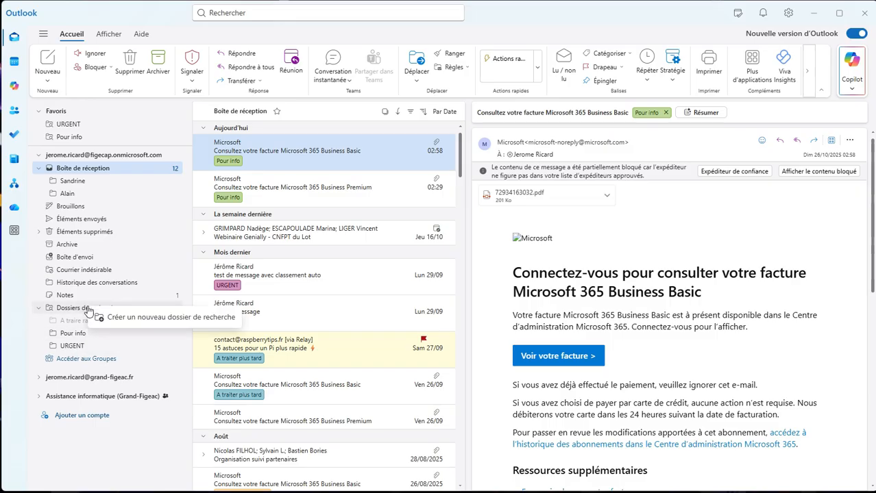
click(143, 316)
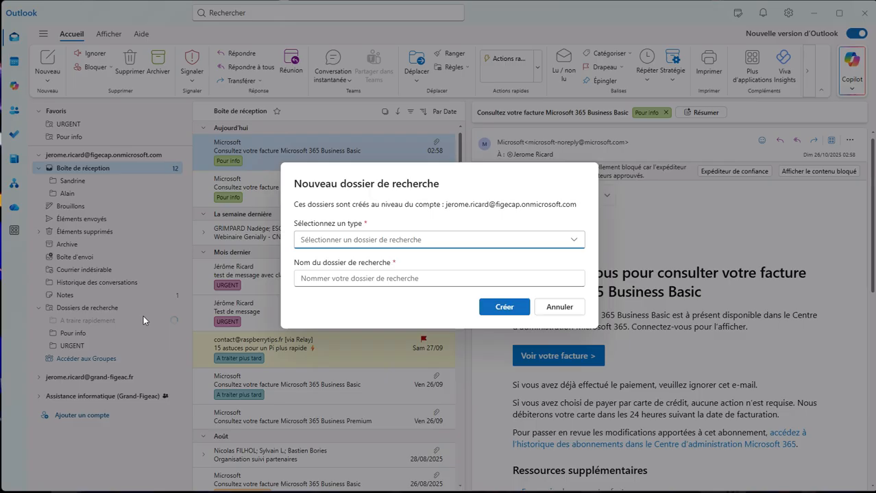
click(392, 240)
click(356, 419)
click(351, 296)
click(341, 334)
click(376, 252)
text(A tra)
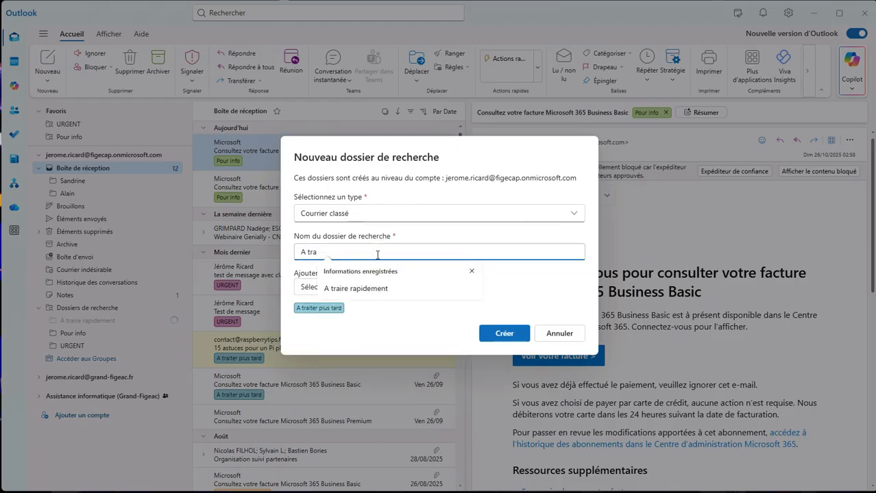
text(iter plus tard)
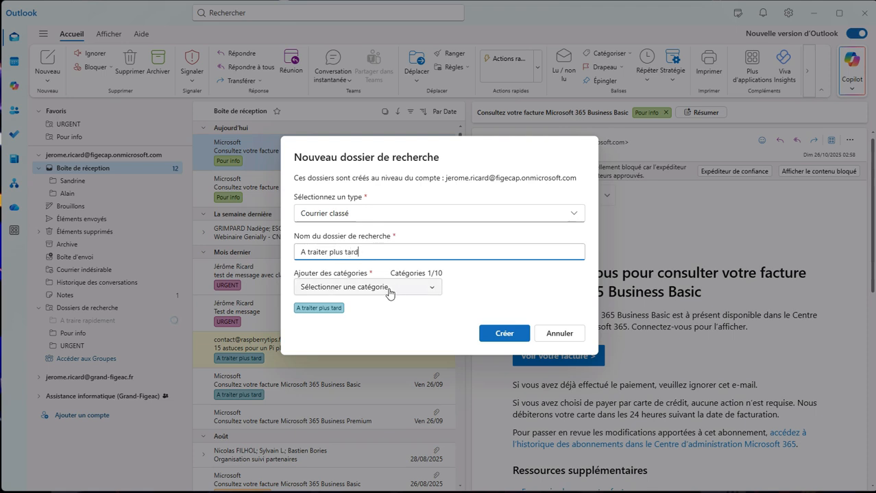
click(389, 293)
click(422, 288)
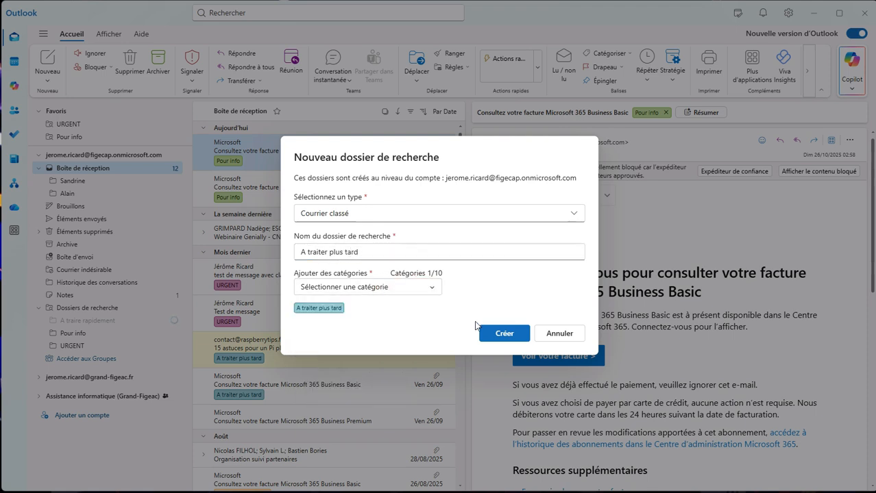
click(507, 334)
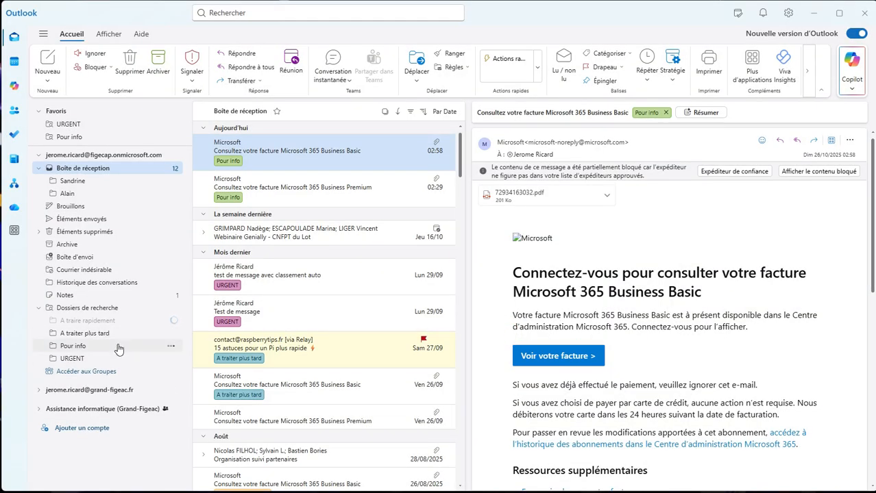
right_click(172, 332)
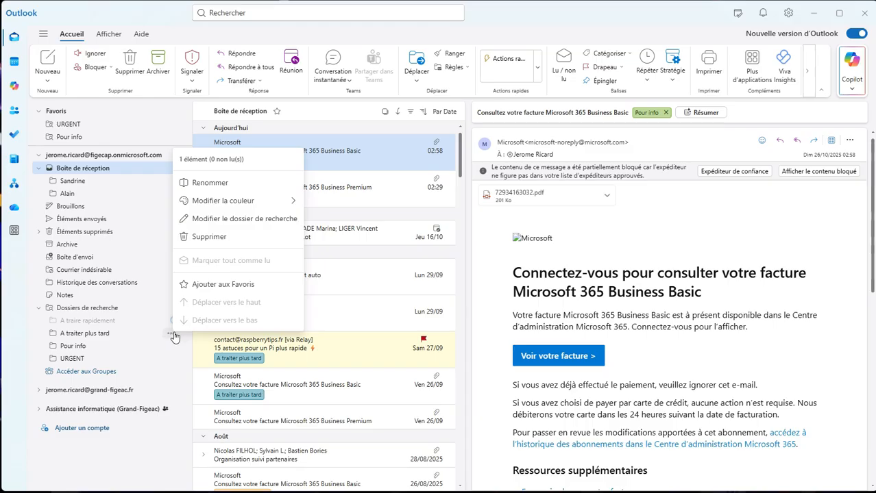
click(236, 288)
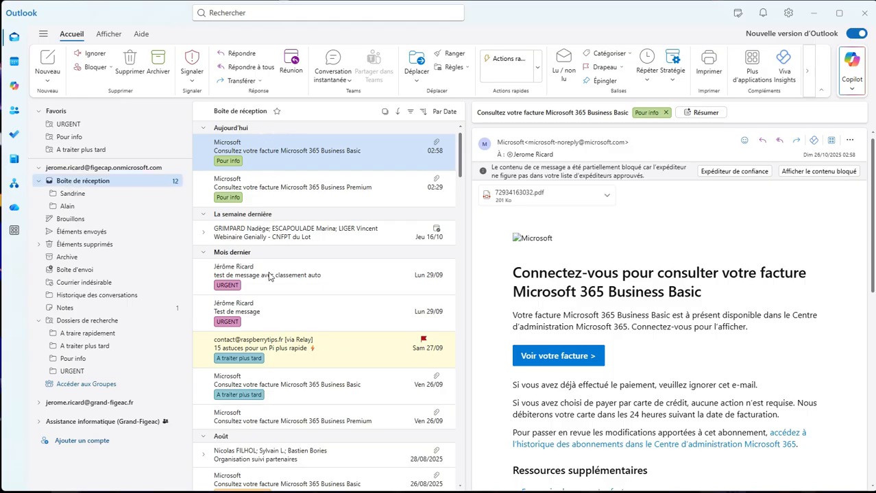
Step: Sort the inbox by category to view the messages grouped by category, and restore the sorting by date
scroll(269, 276, down, 5)
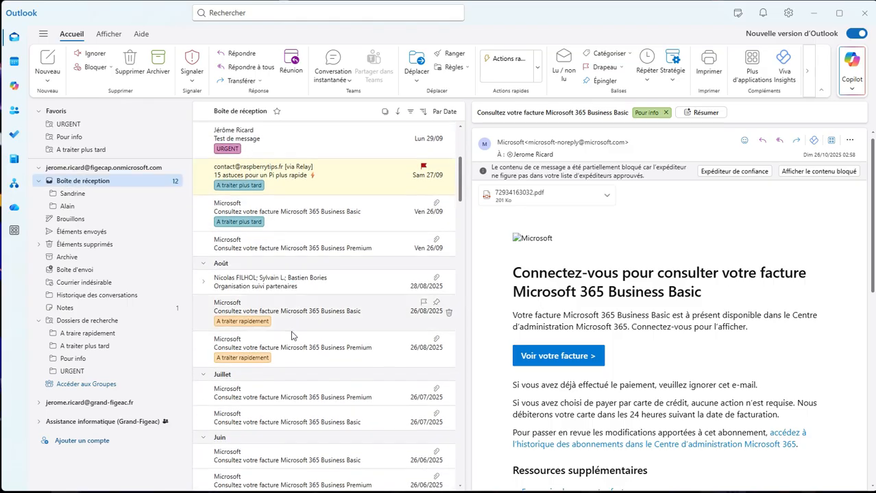
scroll(291, 336, up, 5)
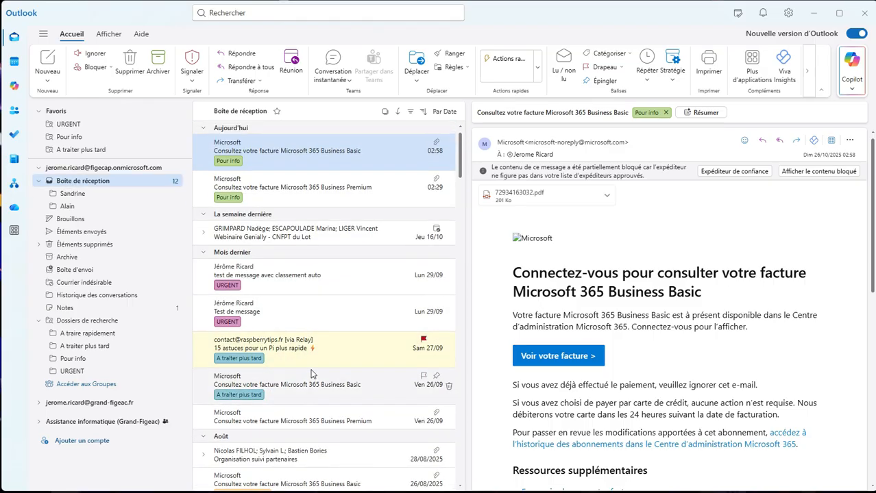
scroll(307, 356, down, 4)
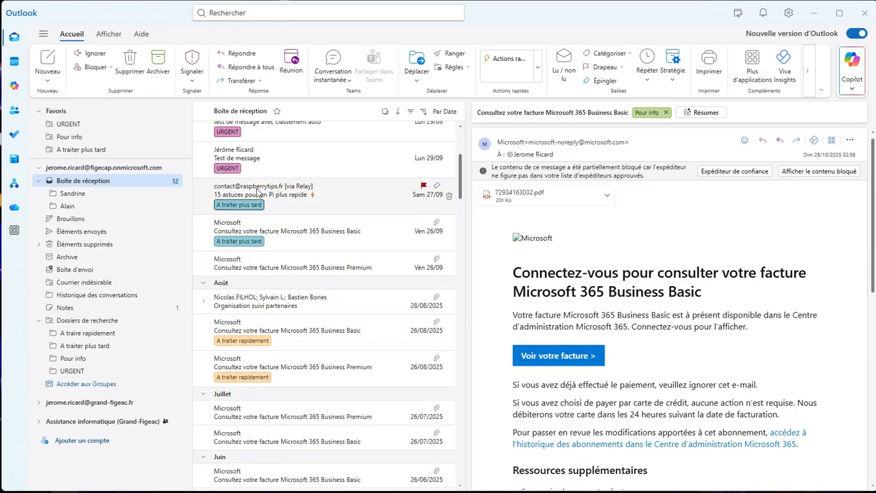
scroll(262, 266, up, 4)
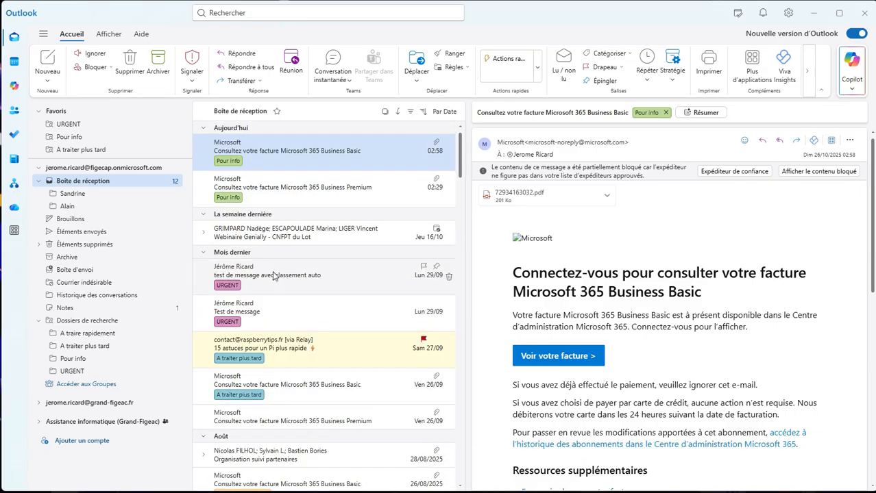
click(444, 112)
click(458, 179)
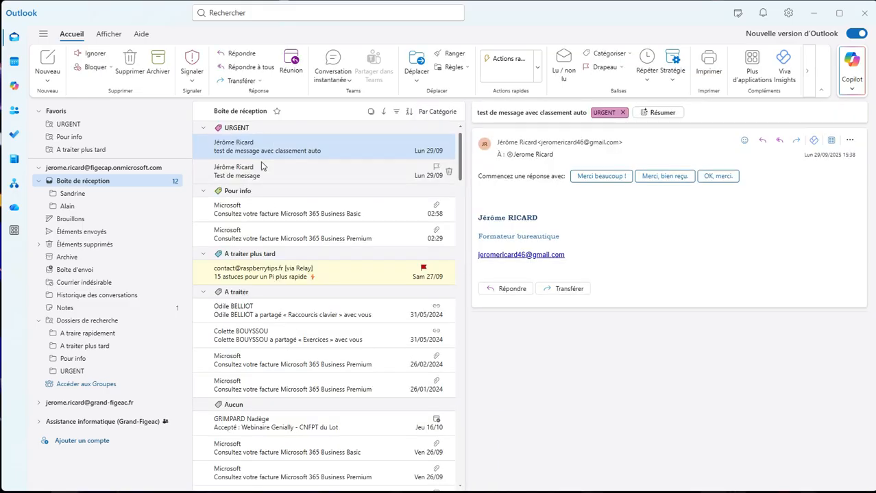
click(438, 113)
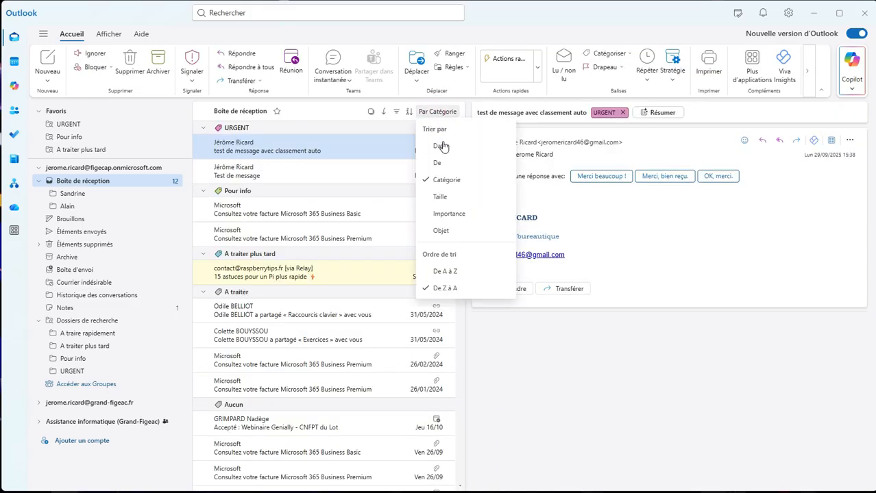
click(444, 147)
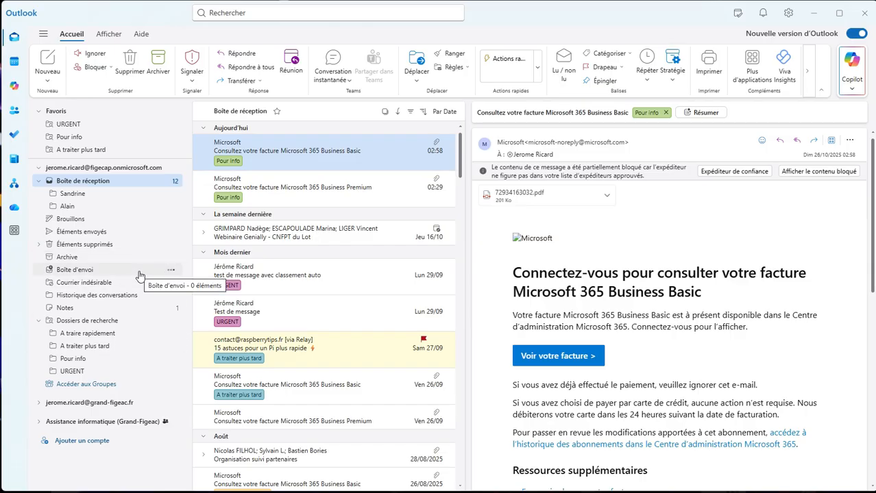
Step: View the messages in the URGENT, Pour info and A traiter plus tard favourites, ending in the inbox
click(68, 126)
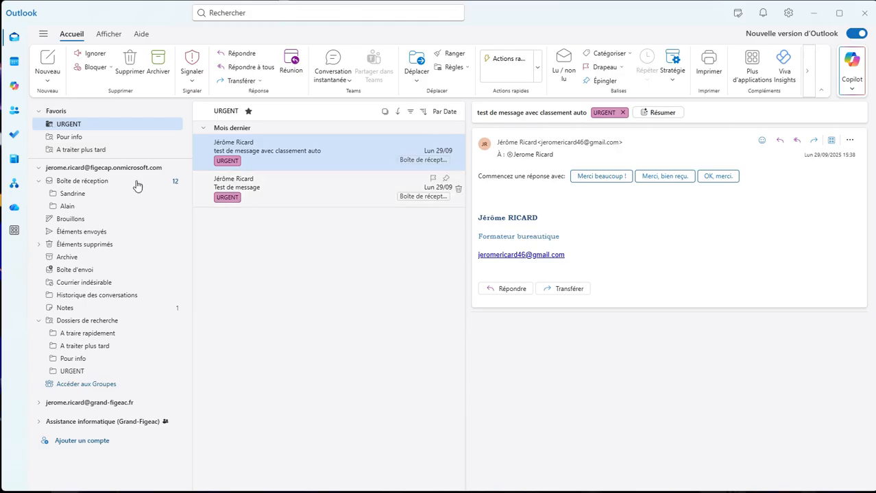
click(67, 139)
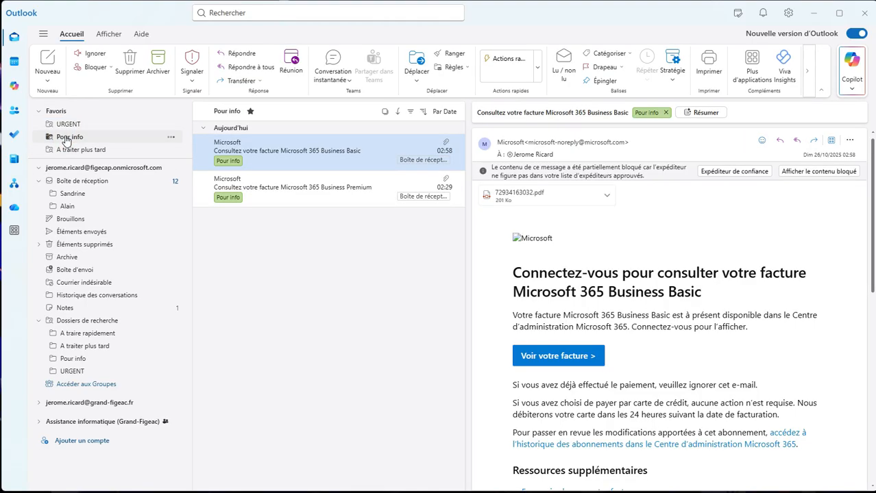
click(74, 152)
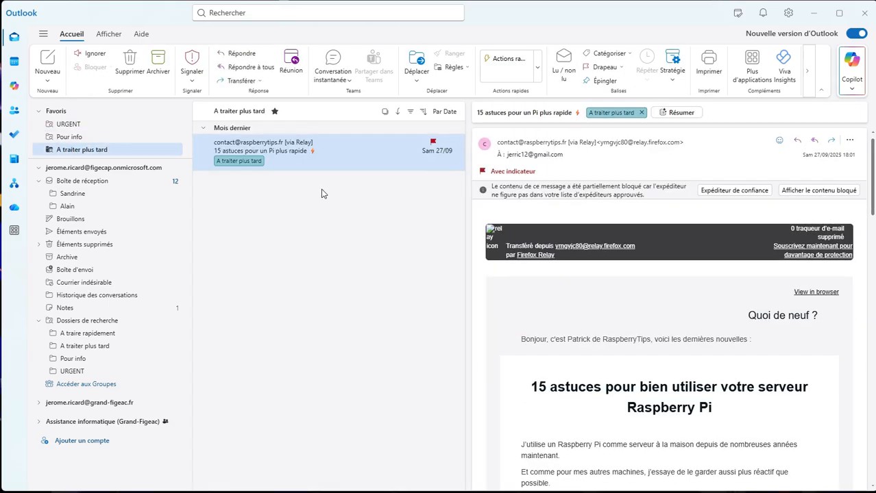
click(83, 181)
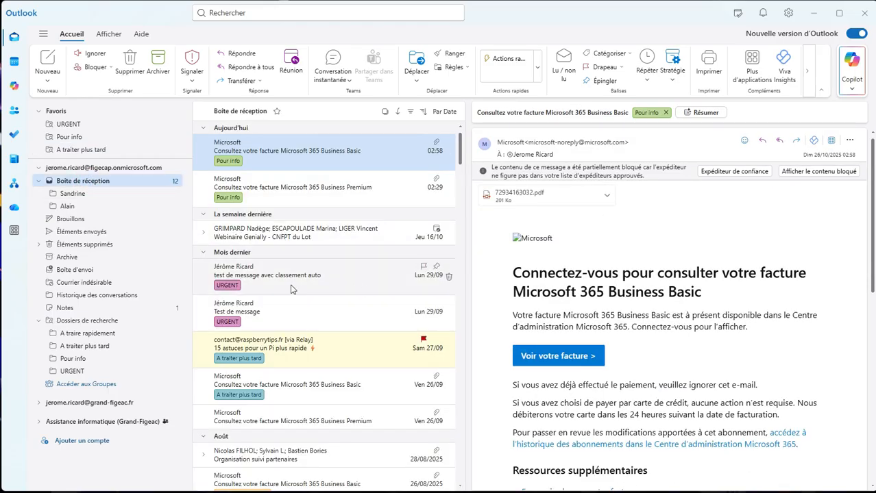
Step: Remove the URGENT category from the inbox message "test de message avec classement auto" and check the URGENT favourite, ending in the inbox
right_click(257, 286)
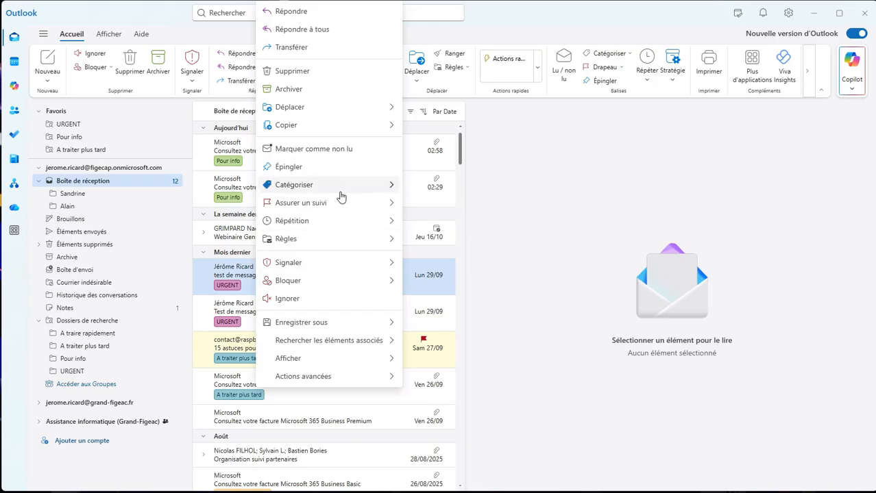
mouse_move(344, 190)
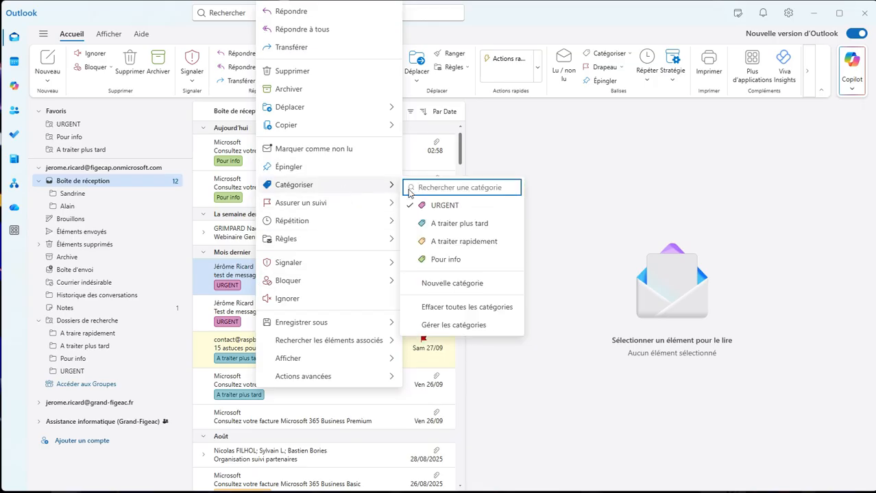
click(442, 206)
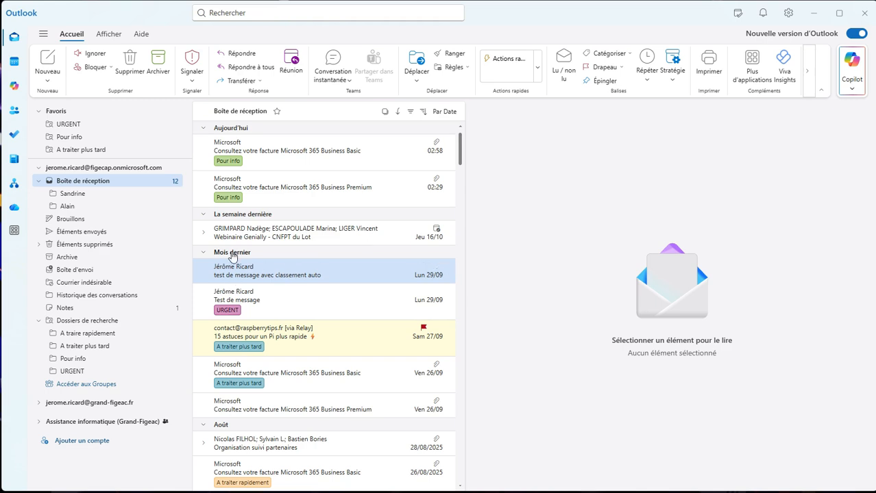
click(66, 126)
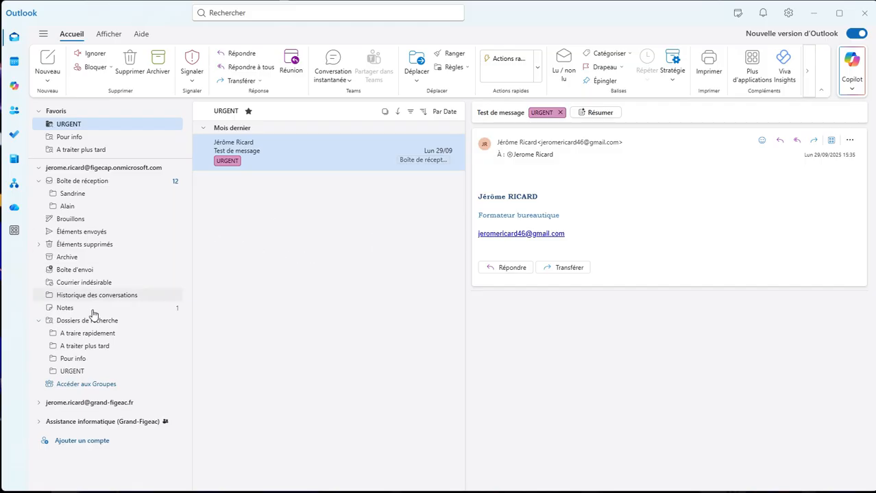
click(88, 181)
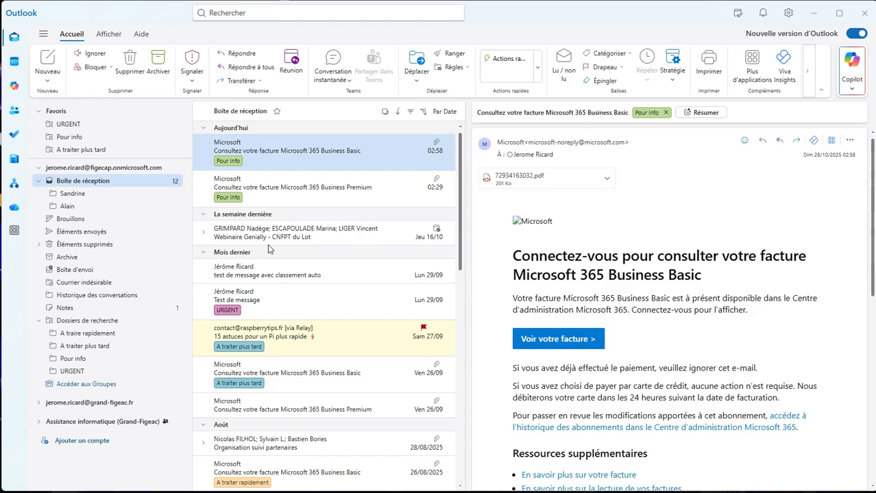